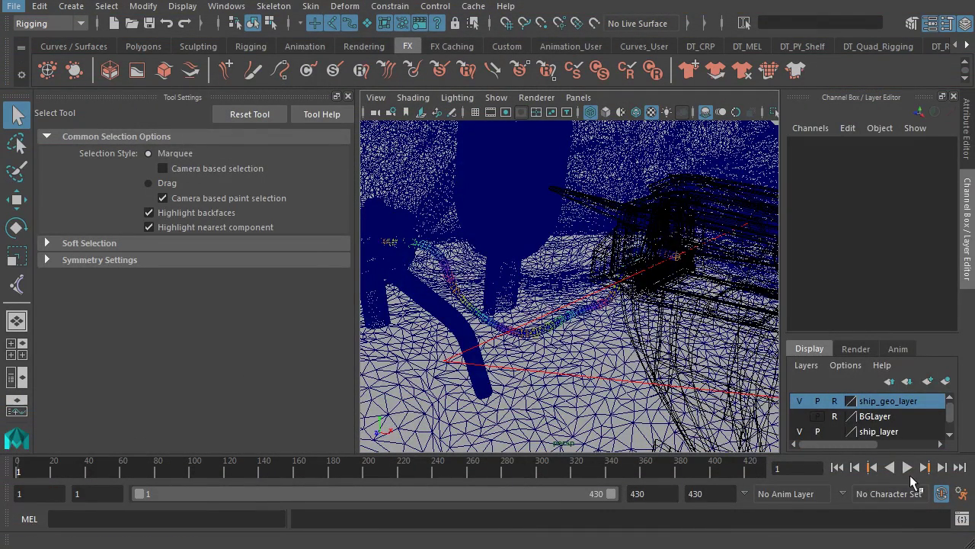
# Step: Play the hose simulation briefly, stop it, and return to the first frame
pyautogui.click(907, 468)
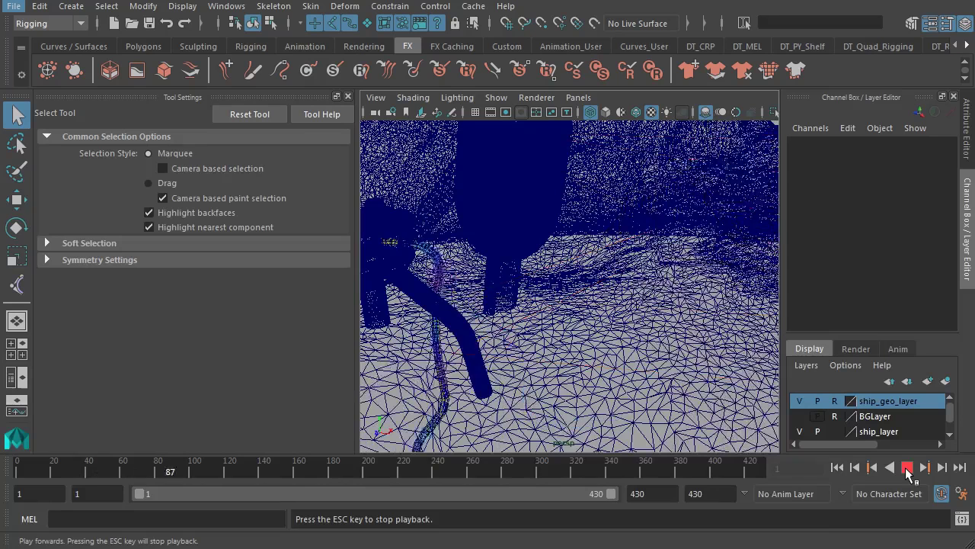
pyautogui.click(907, 468)
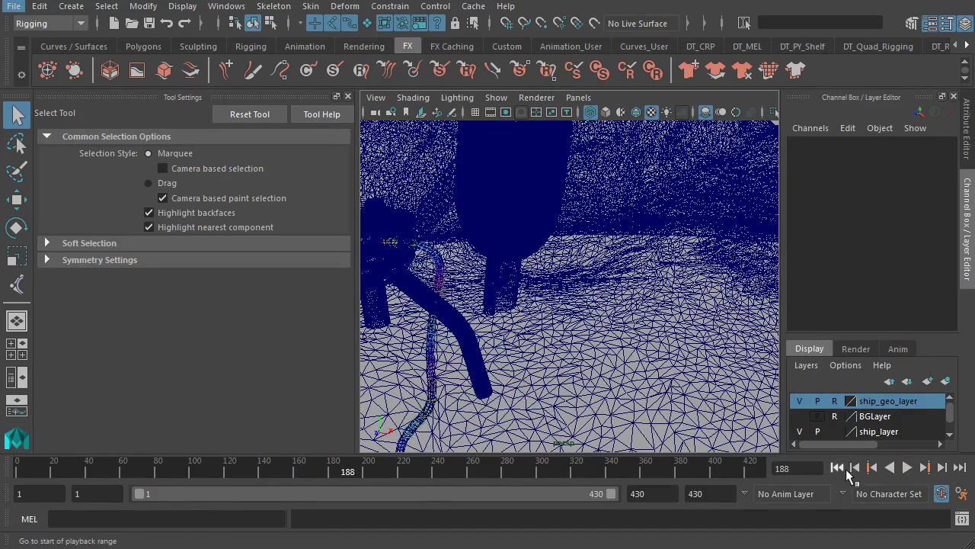
pyautogui.click(841, 469)
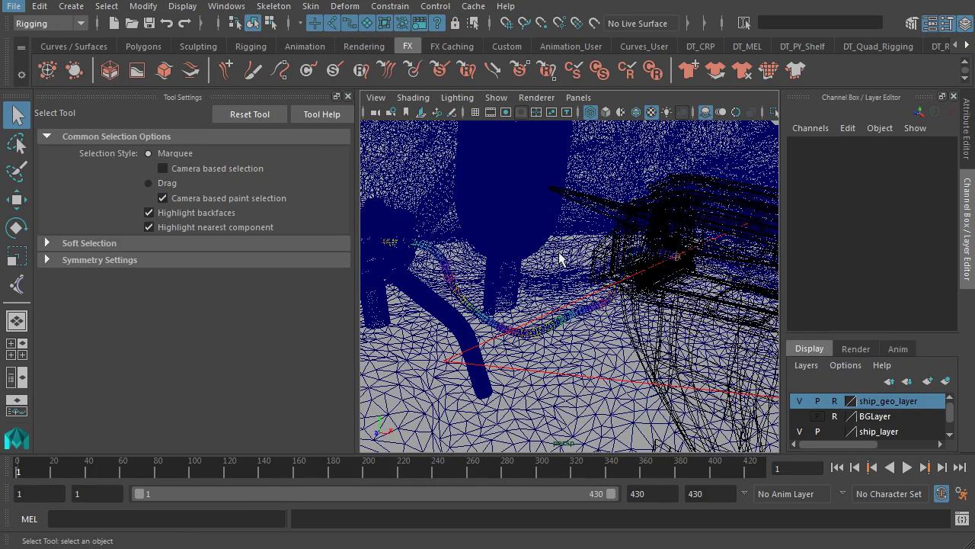
# Step: Select the env_ground mesh and switch from the Rigging to the FX menu set to reach nCloth
pyautogui.click(547, 289)
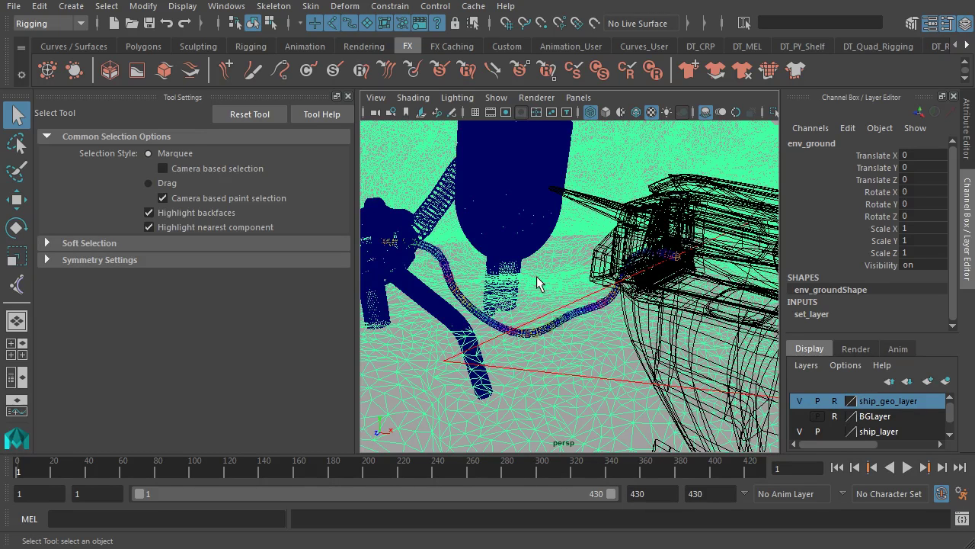
pyautogui.click(51, 22)
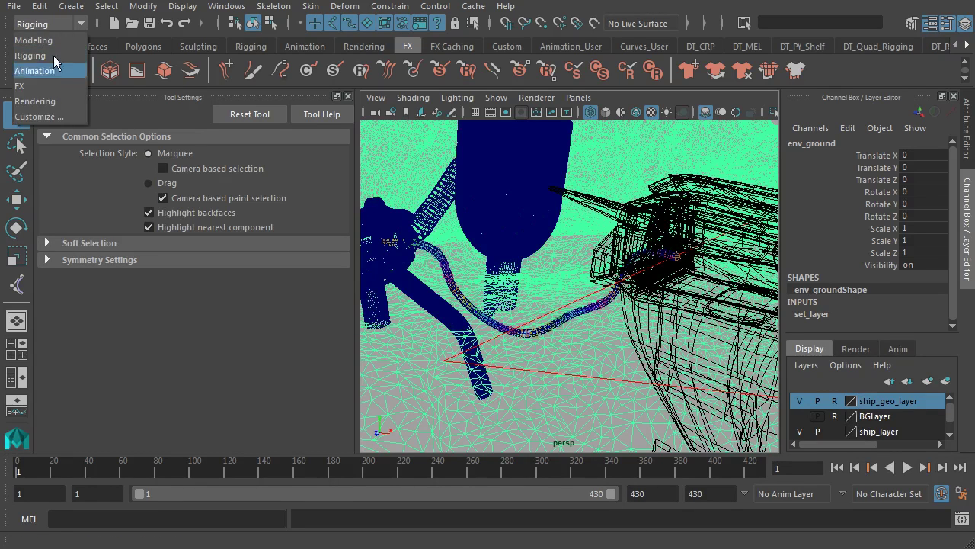
pyautogui.click(54, 87)
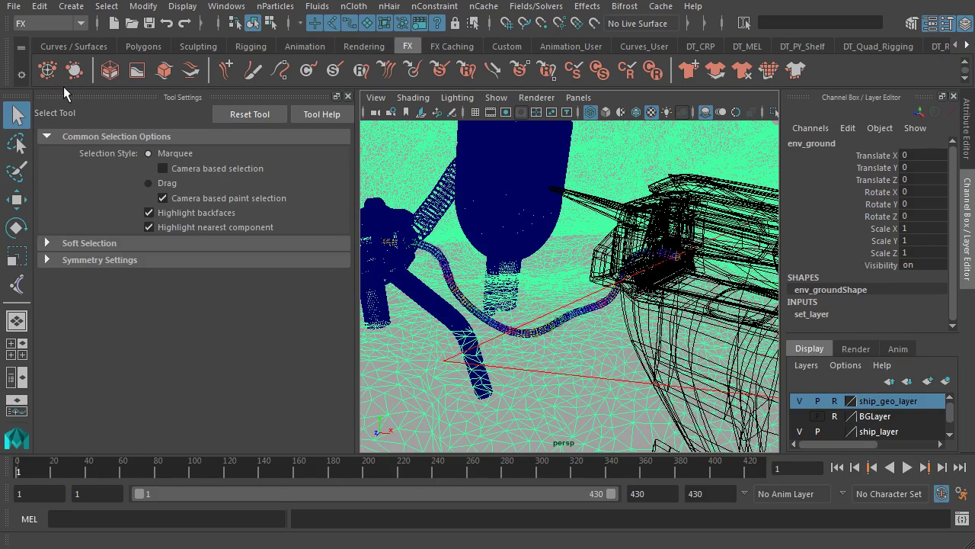
pyautogui.click(350, 7)
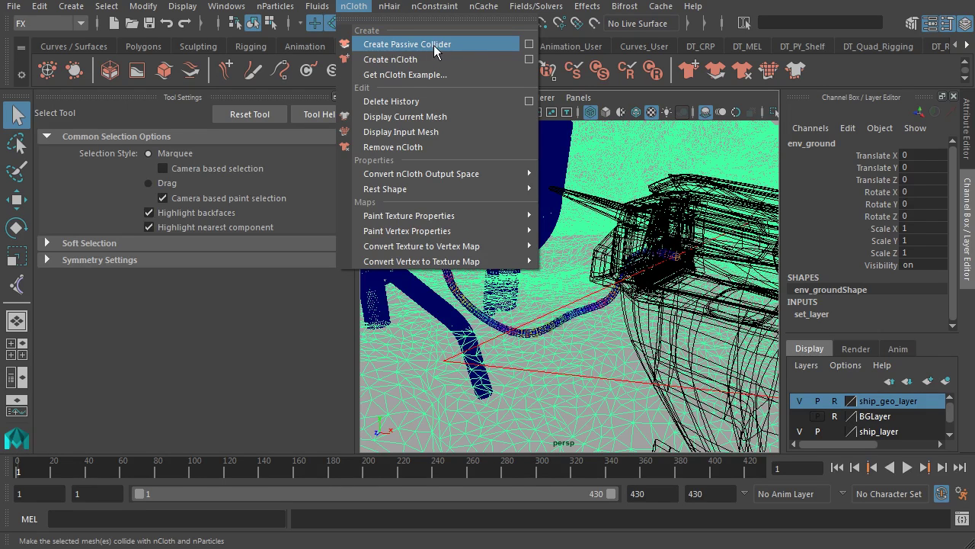
# Step: Make env_ground a passive collider on solver nucleus1, creating nRigidShape1 with thickness 2.993
pyautogui.click(529, 44)
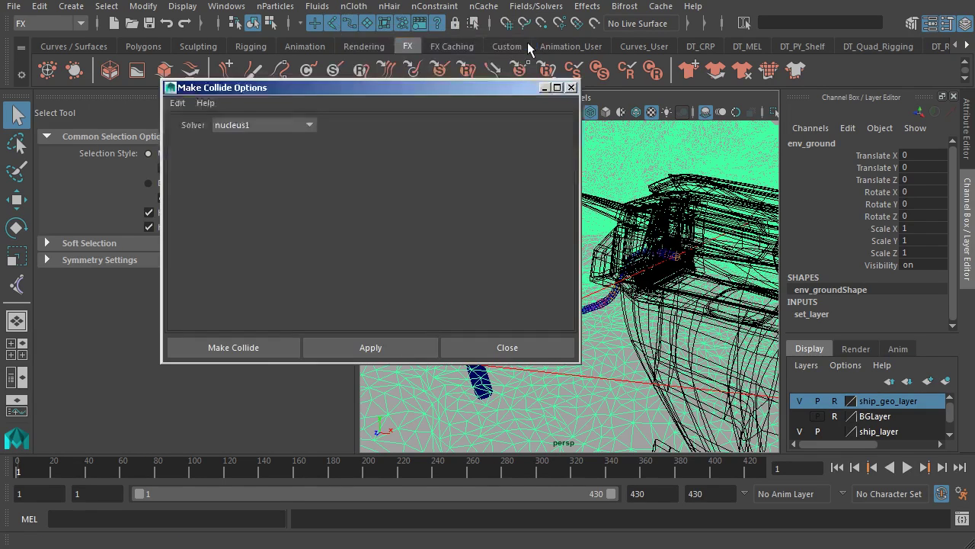
pyautogui.click(248, 125)
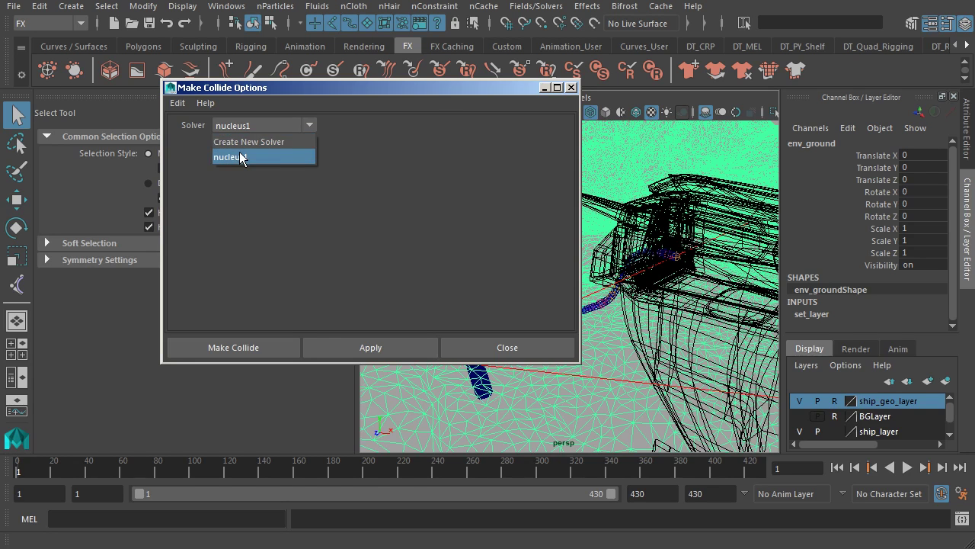
pyautogui.click(241, 157)
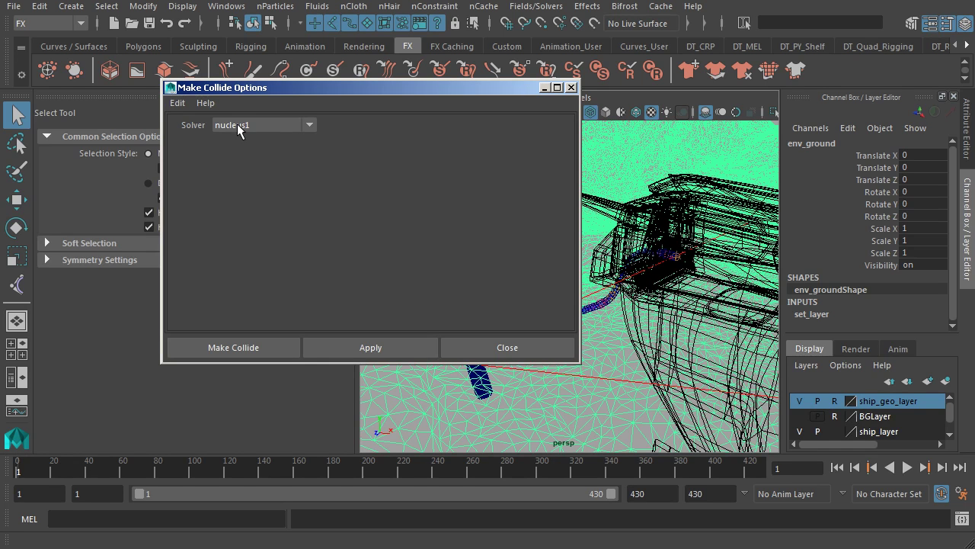
pyautogui.moveTo(402, 89); pyautogui.dragTo(306, 76)
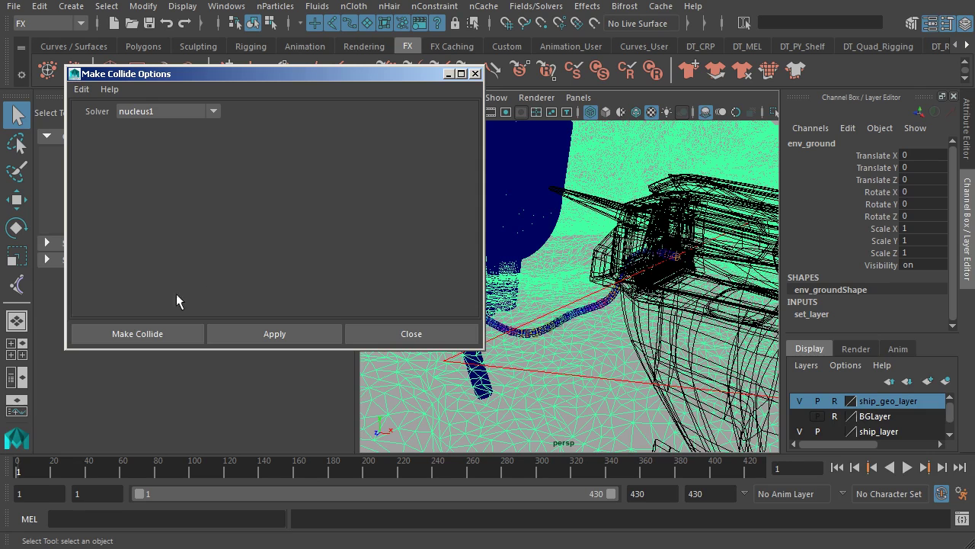
pyautogui.click(152, 334)
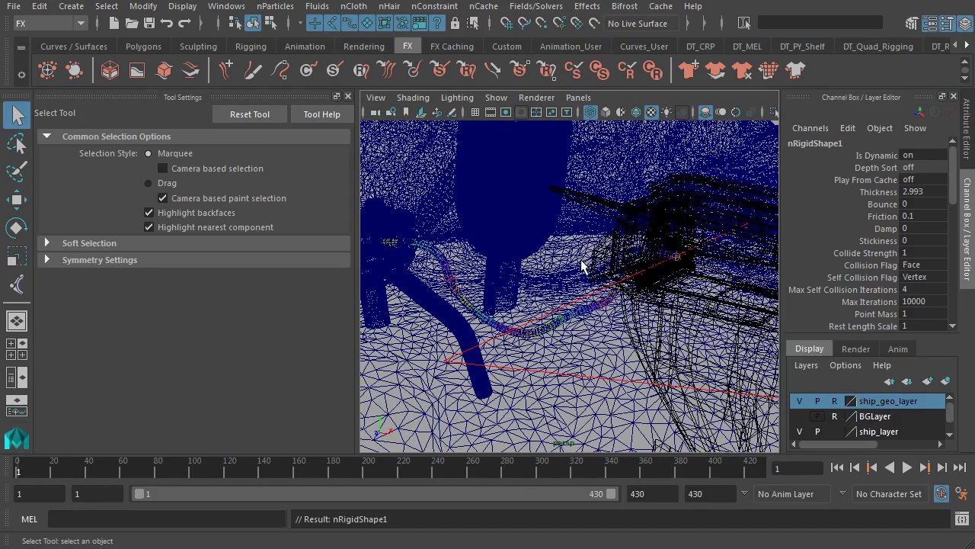
pyautogui.click(907, 467)
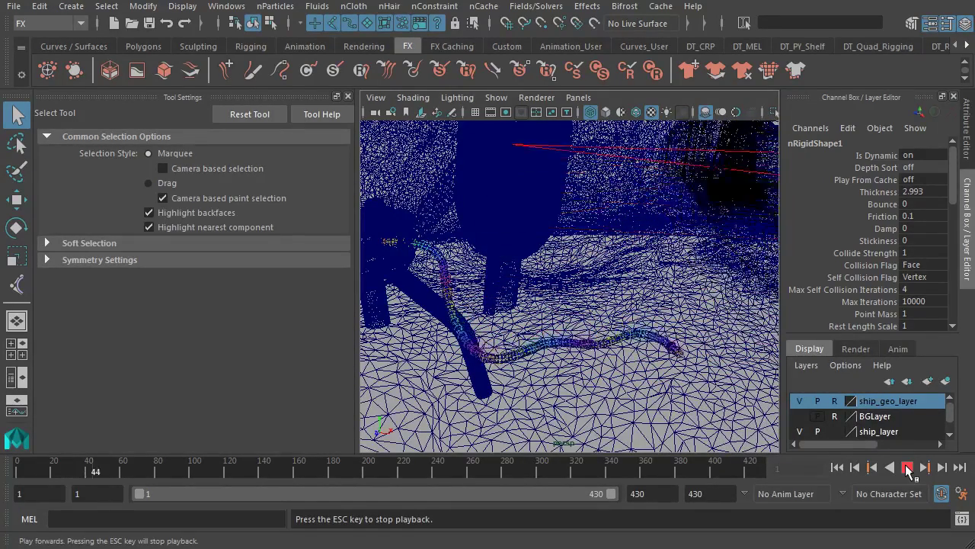
pyautogui.click(907, 467)
pyautogui.click(836, 467)
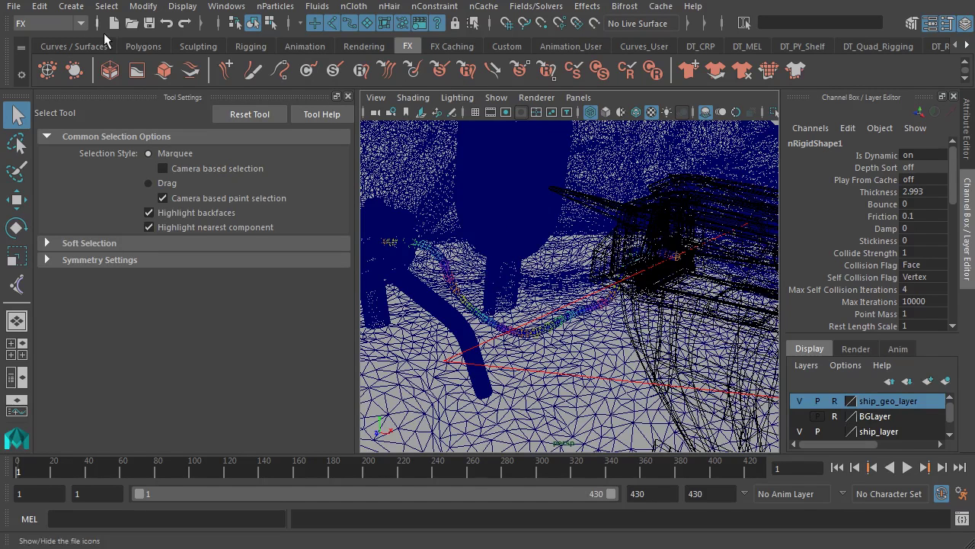
# Step: Show the Outliner and select the nRigid1 collider node
pyautogui.click(226, 6)
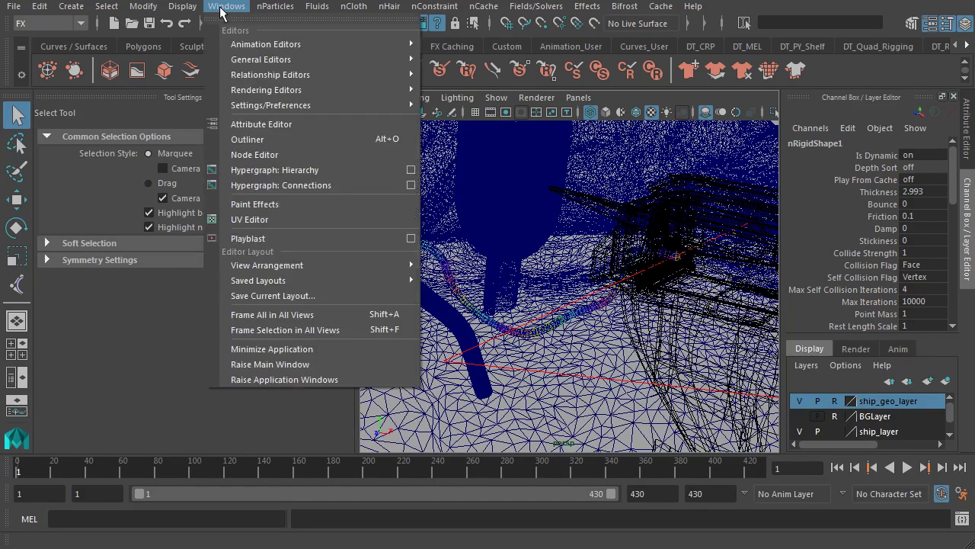
pyautogui.click(259, 141)
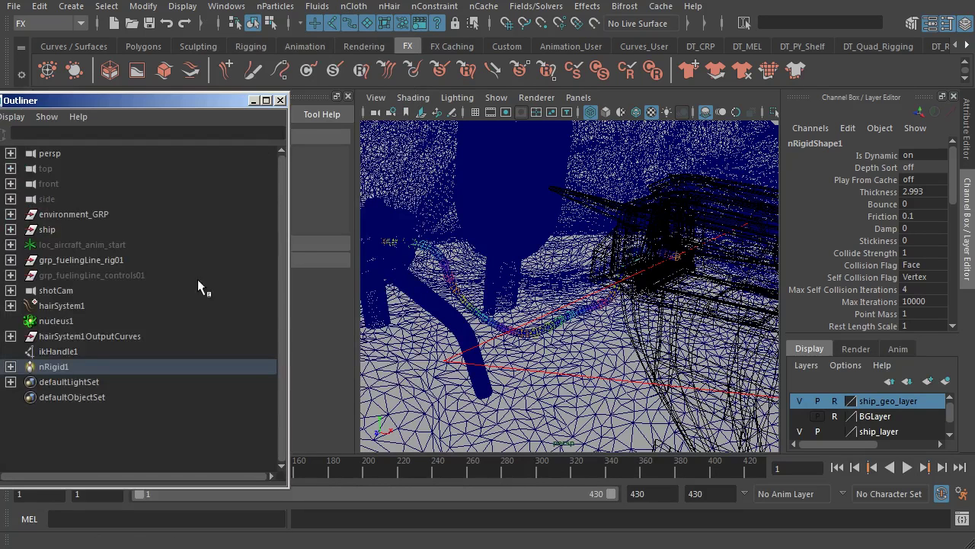
pyautogui.moveTo(170, 100); pyautogui.dragTo(249, 55)
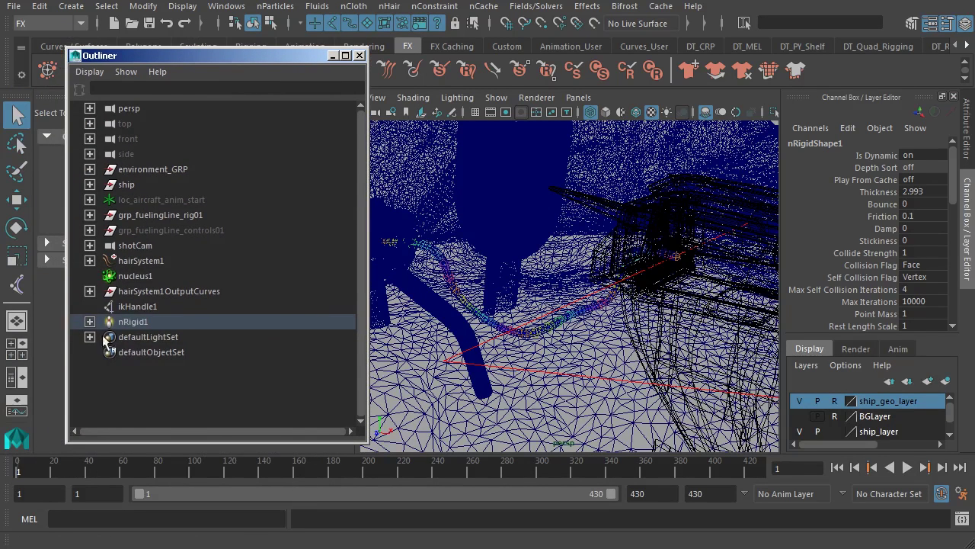
pyautogui.click(149, 322)
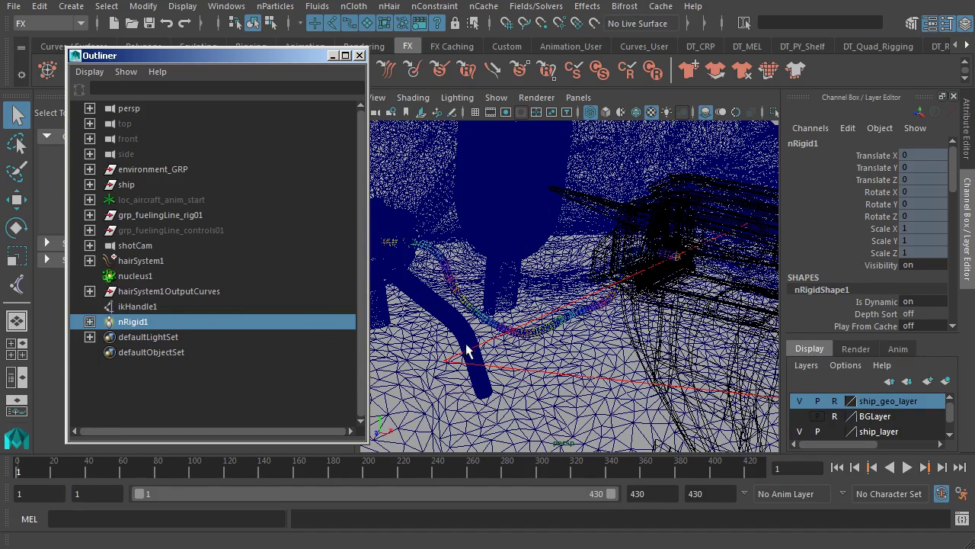
# Step: Rename the nRigid1 node to nRigid_ground
pyautogui.keyDown('alt'); pyautogui.moveTo(444, 292); pyautogui.dragTo(538, 192); pyautogui.keyUp('alt')
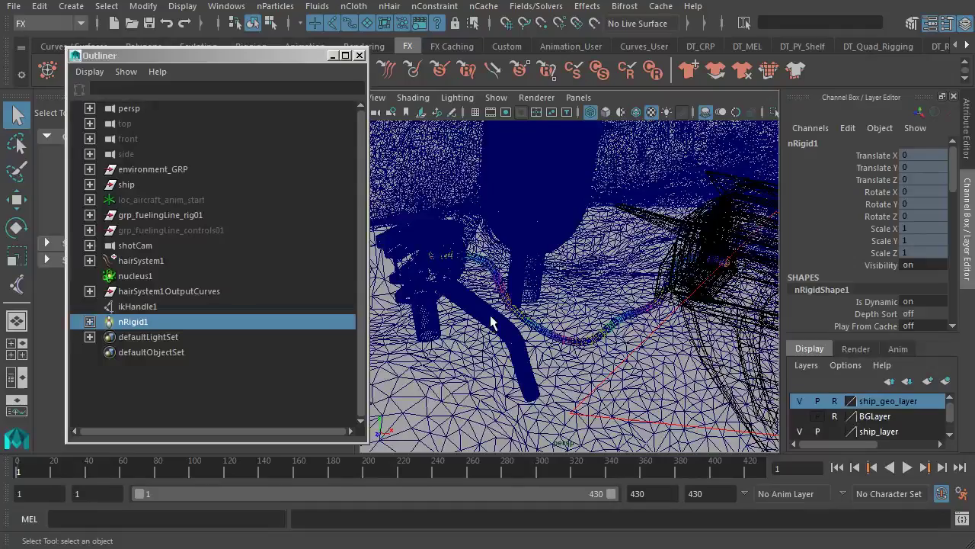
pyautogui.keyDown('alt'); pyautogui.moveTo(496, 324); pyautogui.dragTo(458, 320); pyautogui.keyUp('alt')
pyautogui.doubleClick(143, 320)
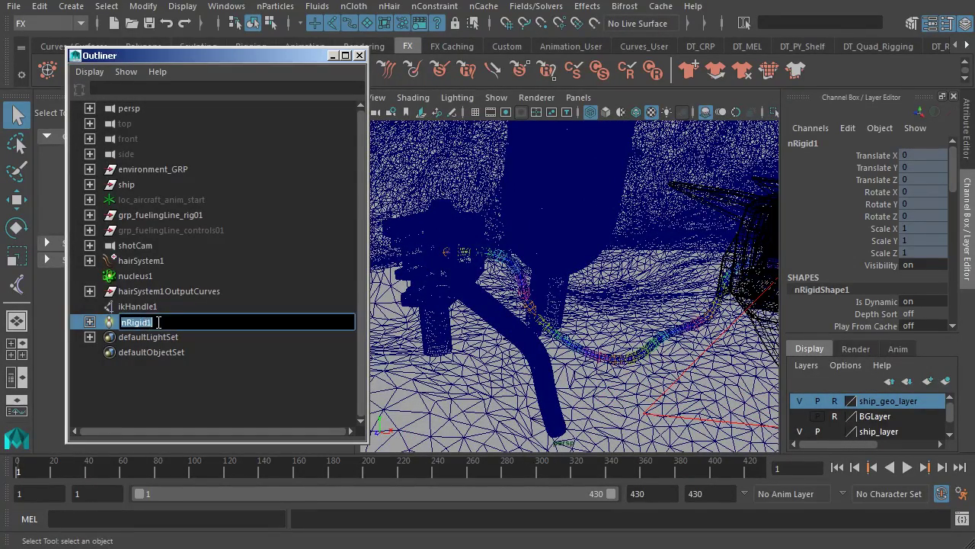
pyautogui.click(164, 321)
pyautogui.write('_group')
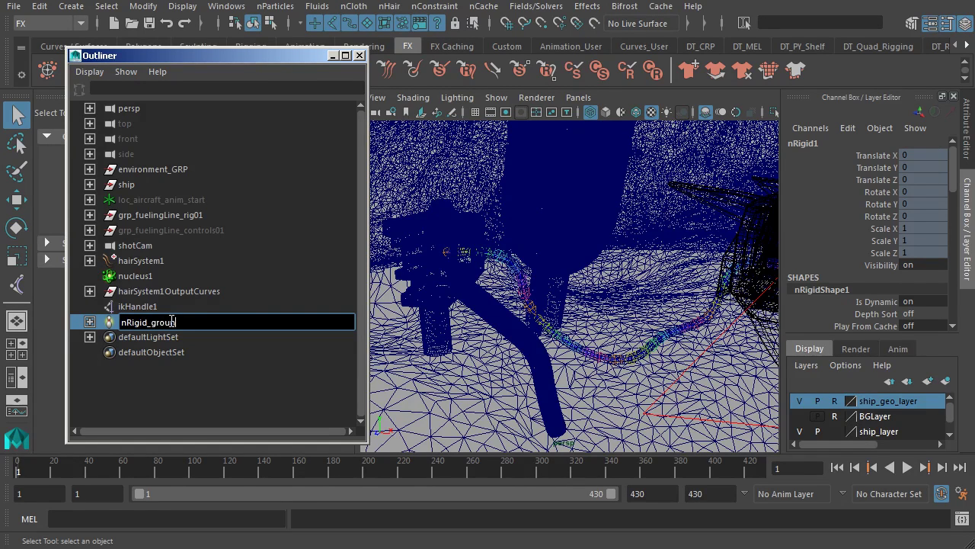
pyautogui.write('d')
pyautogui.press('Return')
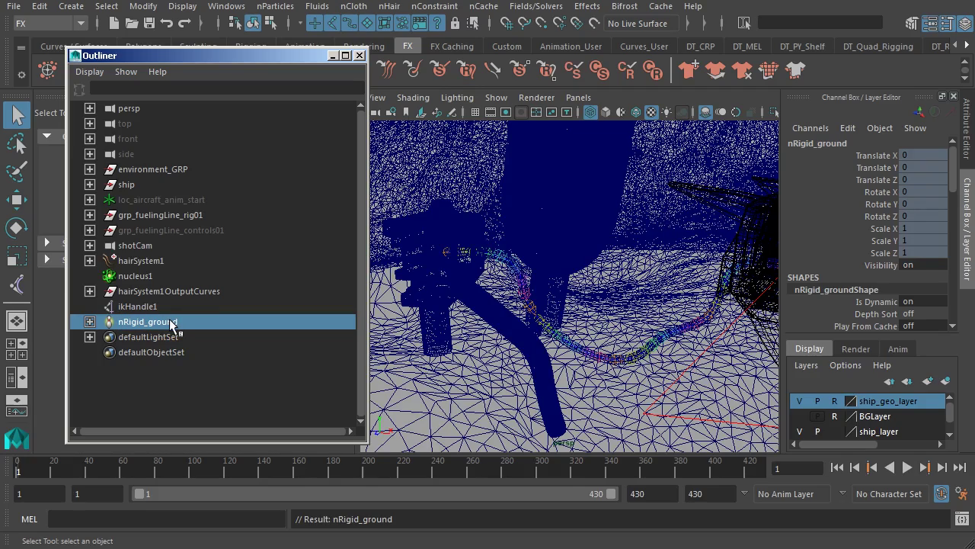
pyautogui.moveTo(499, 313)
pyautogui.keyDown('alt'); pyautogui.mouseDown()
pyautogui.moveTo(491, 324)
pyautogui.moveTo(492, 301)
pyautogui.mouseUp(); pyautogui.keyUp('alt')
pyautogui.click(491, 324)
# Step: In shaded view, make the fueling tank's cylinder piece a passive collider
pyautogui.keyDown('alt'); pyautogui.moveTo(492, 301); pyautogui.dragTo(531, 345, button='right'); pyautogui.keyUp('alt')
pyautogui.keyDown('alt'); pyautogui.moveTo(531, 345); pyautogui.dragTo(543, 320); pyautogui.keyUp('alt')
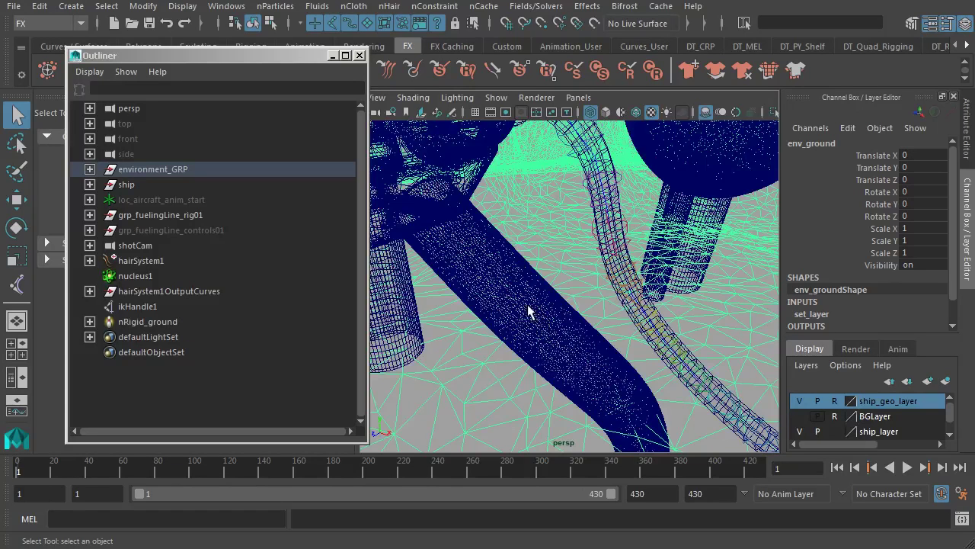
pyautogui.press('5')
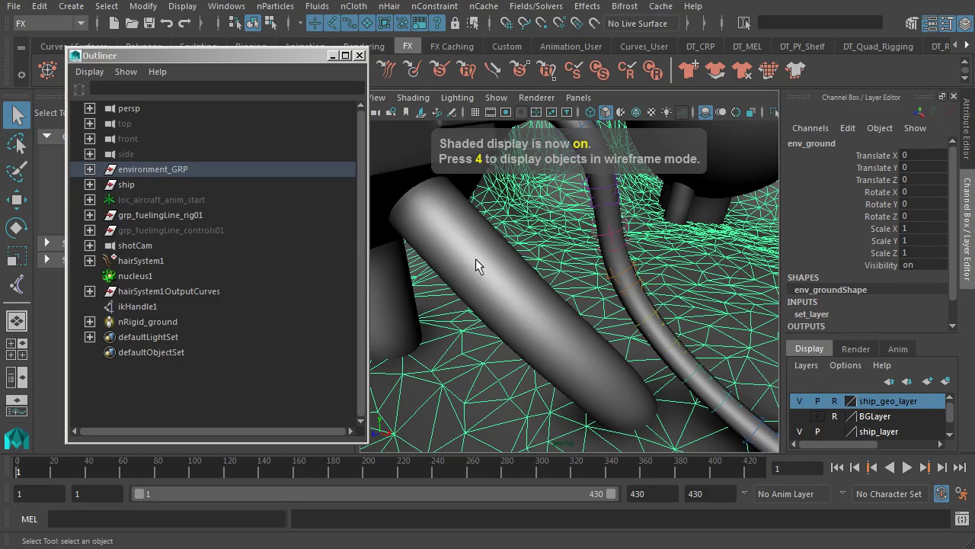
pyautogui.click(508, 287)
pyautogui.moveTo(524, 286)
pyautogui.keyDown('alt'); pyautogui.mouseDown()
pyautogui.moveTo(518, 297)
pyautogui.moveTo(536, 310)
pyautogui.moveTo(523, 285)
pyautogui.mouseUp(); pyautogui.keyUp('alt')
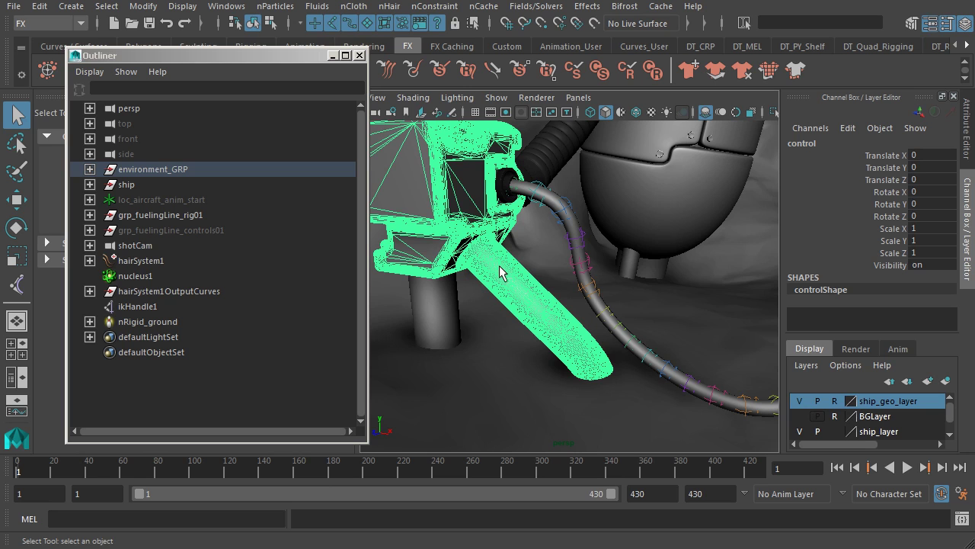
pyautogui.click(354, 7)
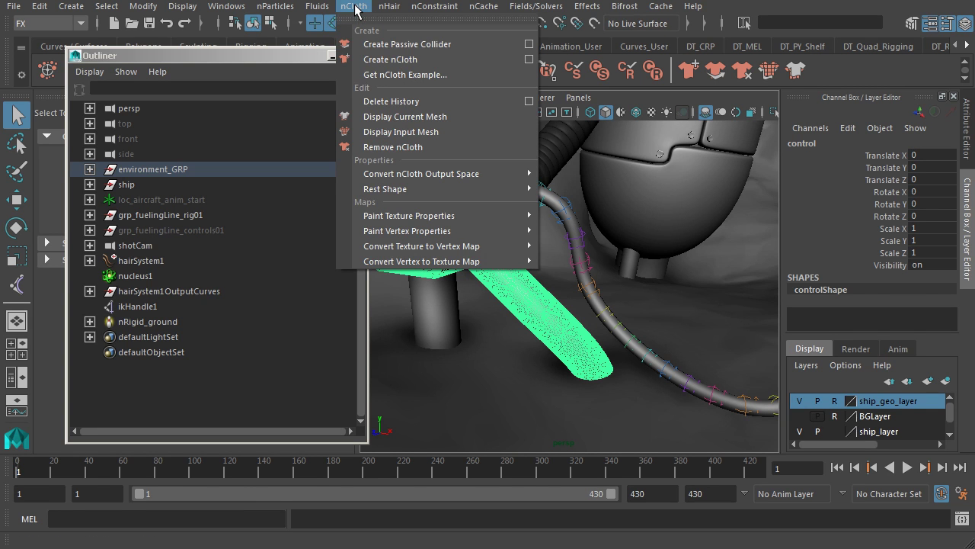
pyautogui.click(409, 46)
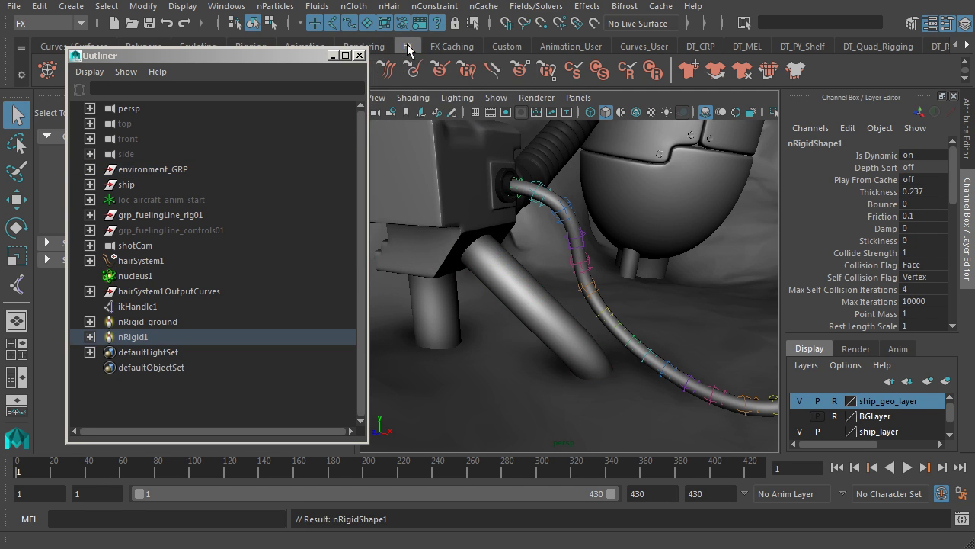
# Step: Rename the new nRigid1 collider node to nRigid_fuelingTank
pyautogui.click(145, 337)
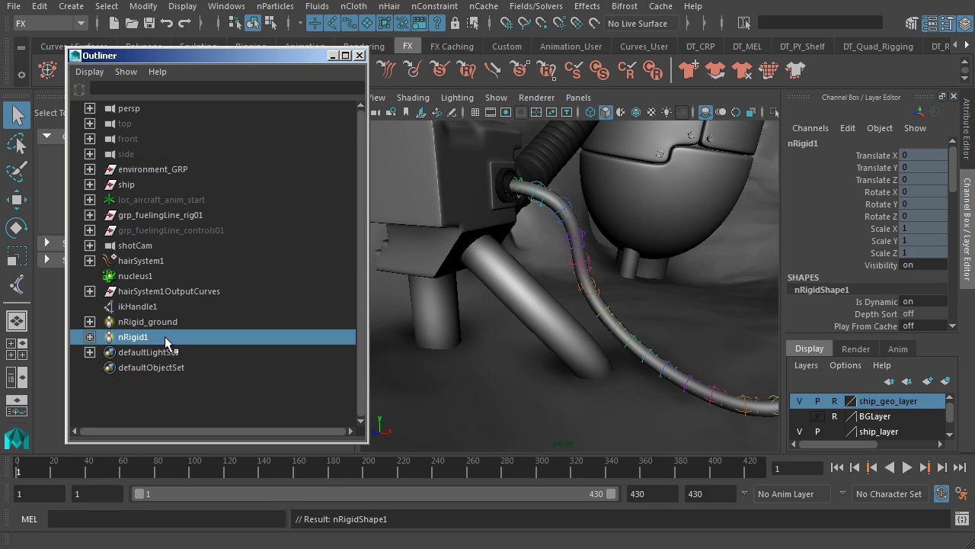
pyautogui.doubleClick(160, 338)
pyautogui.moveTo(155, 341); pyautogui.dragTo(151, 342)
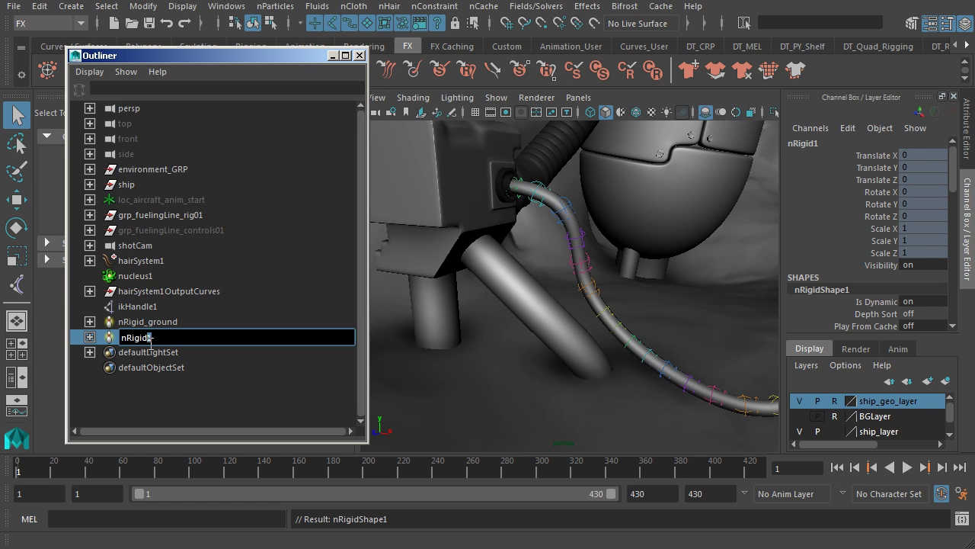
pyautogui.press('BackSpace')
pyautogui.write('_fuelingTank')
pyautogui.press('Return')
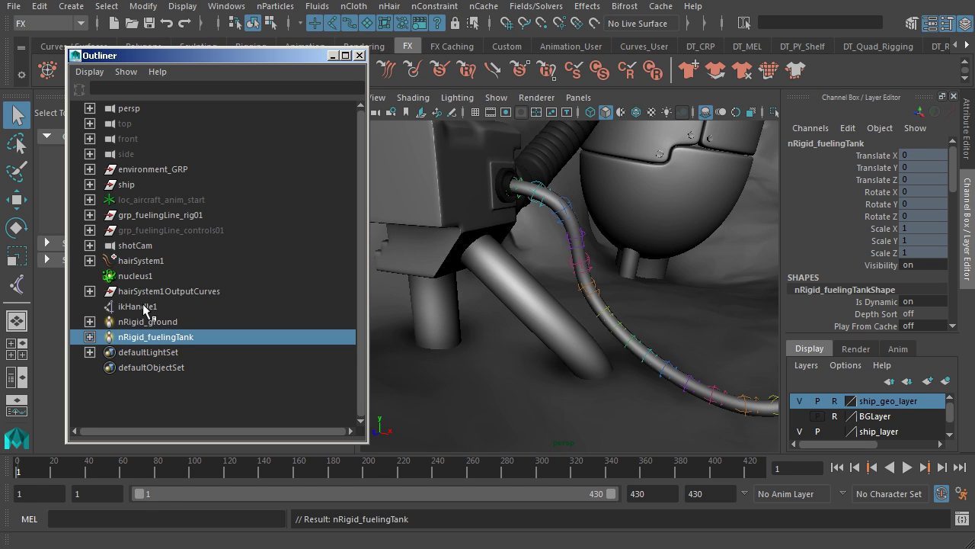
# Step: Select nRigid_ground and set its Solver Display to Collision Thickness in the Attribute Editor
pyautogui.keyDown('alt'); pyautogui.moveTo(505, 333); pyautogui.dragTo(544, 289); pyautogui.keyUp('alt')
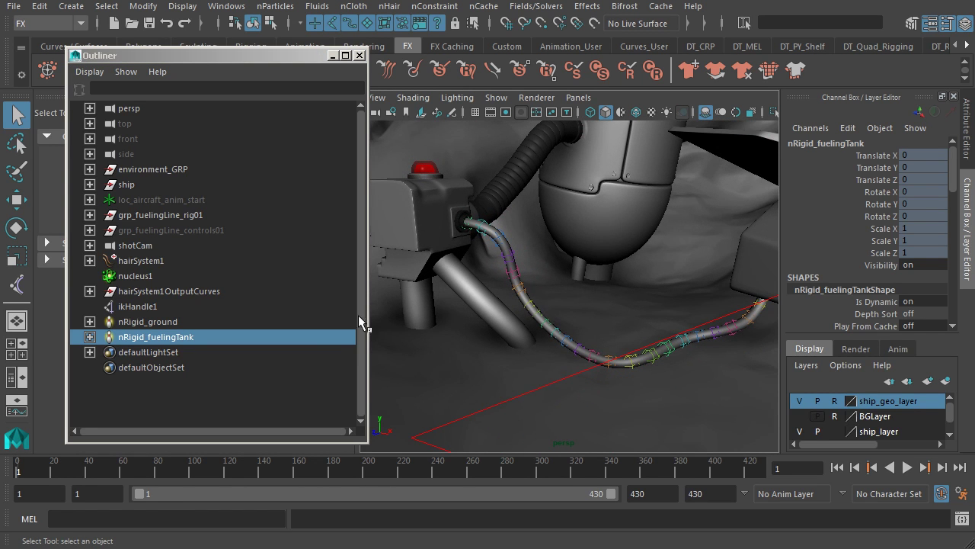
pyautogui.click(160, 322)
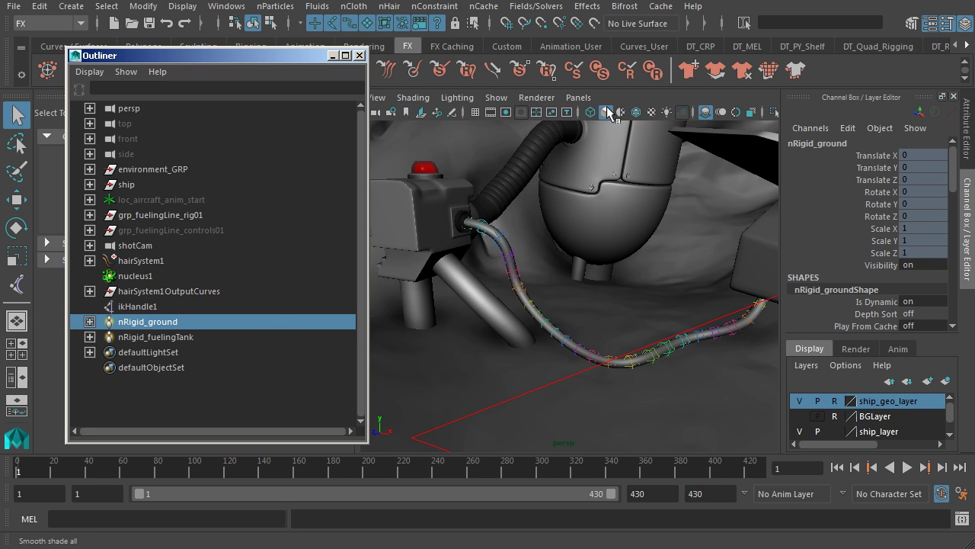
pyautogui.click(969, 126)
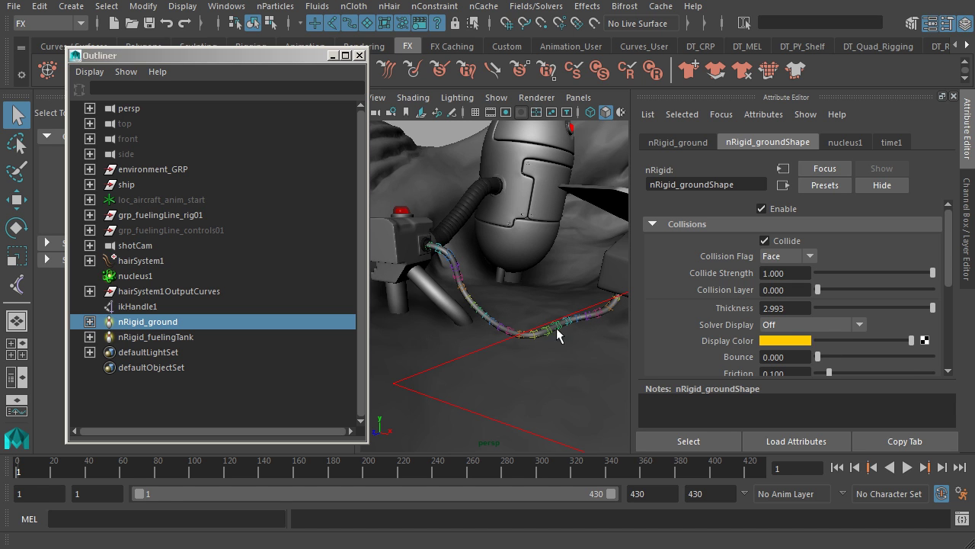
pyautogui.click(788, 323)
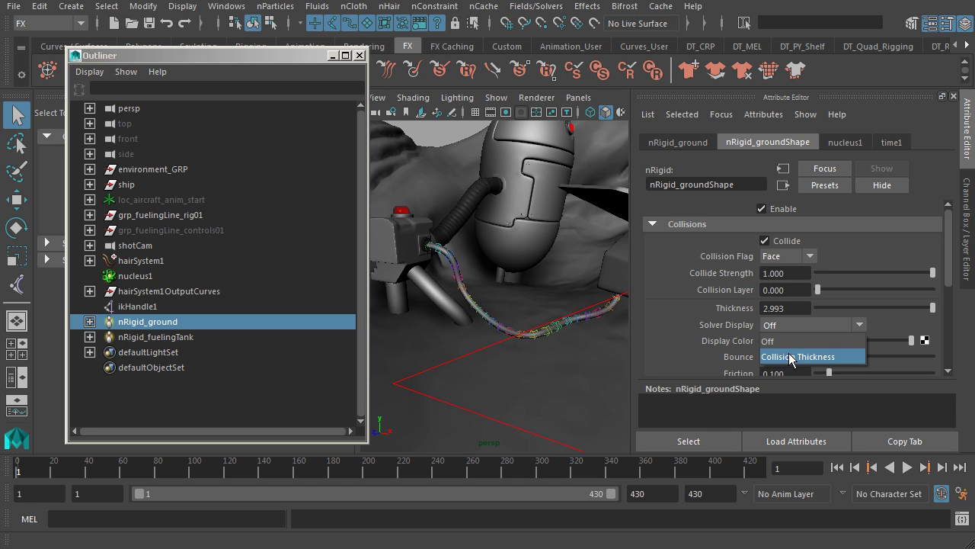
pyautogui.click(815, 356)
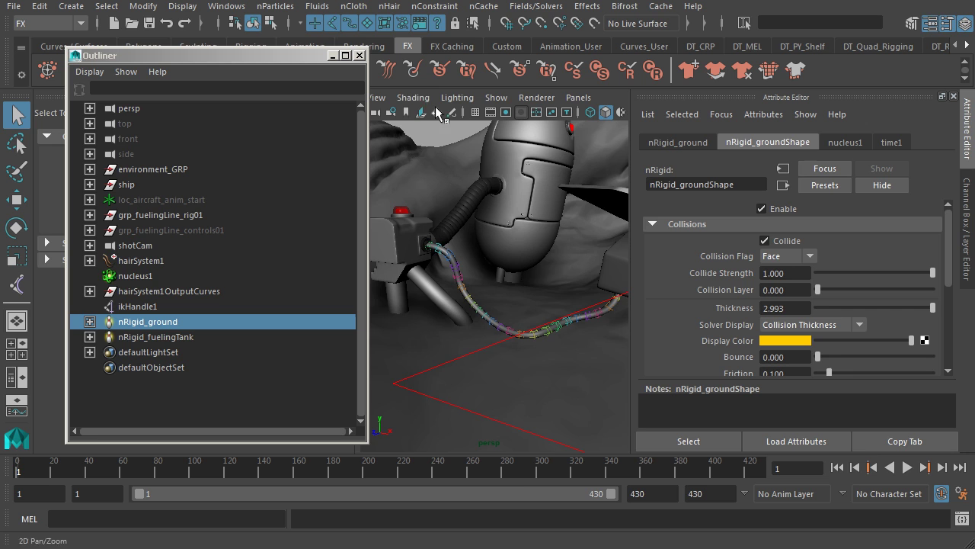
# Step: Turn on nRigids in the viewport Show menu and zoom in on the tank and hose
pyautogui.click(496, 99)
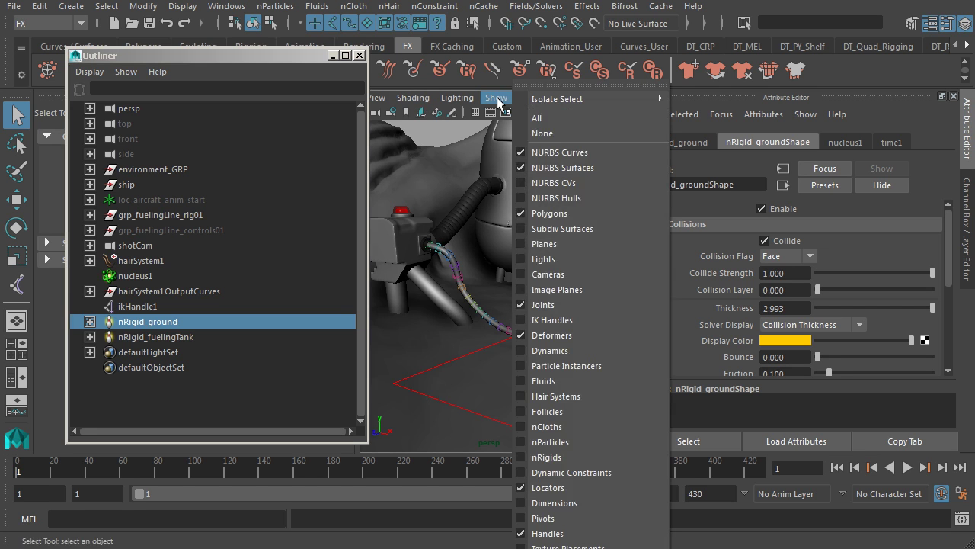
pyautogui.click(566, 460)
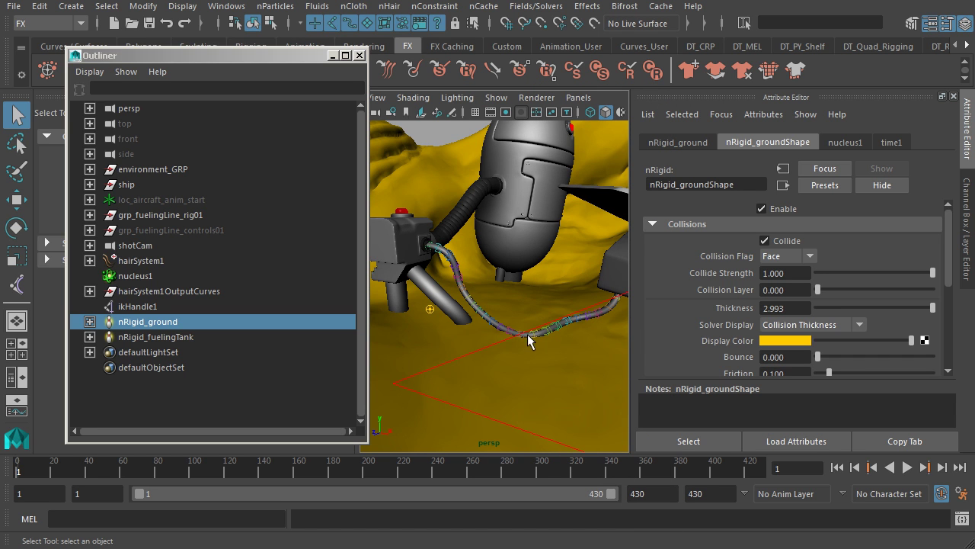
pyautogui.keyDown('alt'); pyautogui.moveTo(527, 334); pyautogui.dragTo(505, 327); pyautogui.keyUp('alt')
pyautogui.scroll(4, 532, 342)
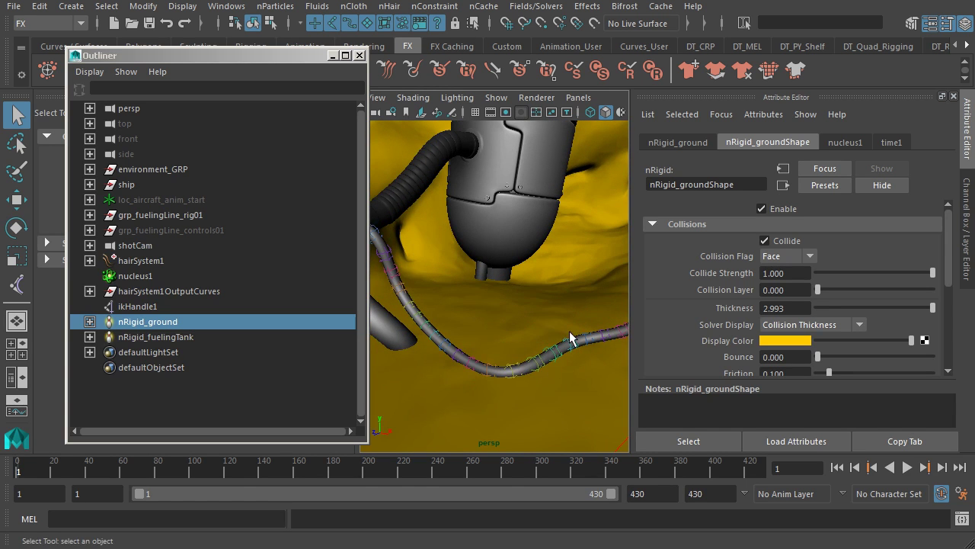
pyautogui.keyDown('alt'); pyautogui.moveTo(575, 335); pyautogui.dragTo(570, 270); pyautogui.keyUp('alt')
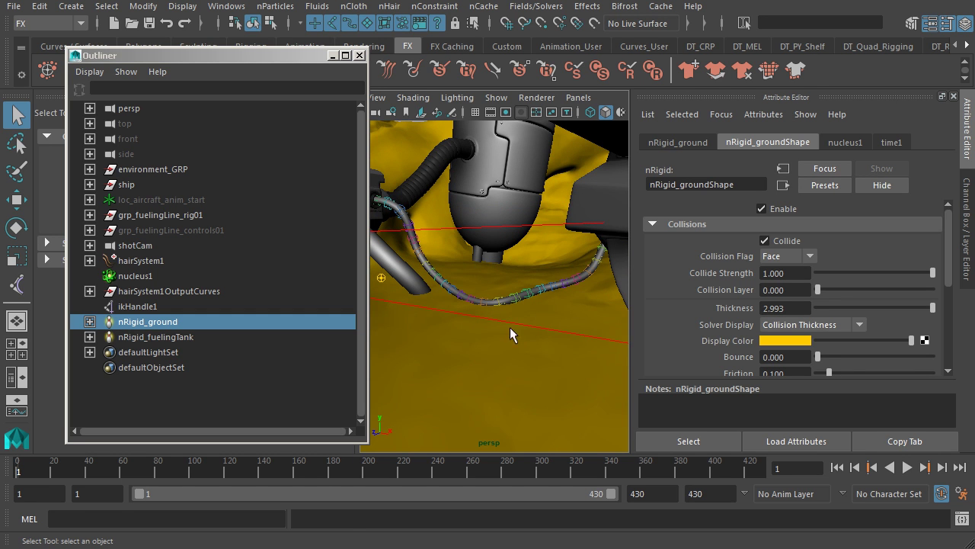
pyautogui.keyDown('alt'); pyautogui.moveTo(556, 314); pyautogui.dragTo(557, 307); pyautogui.keyUp('alt')
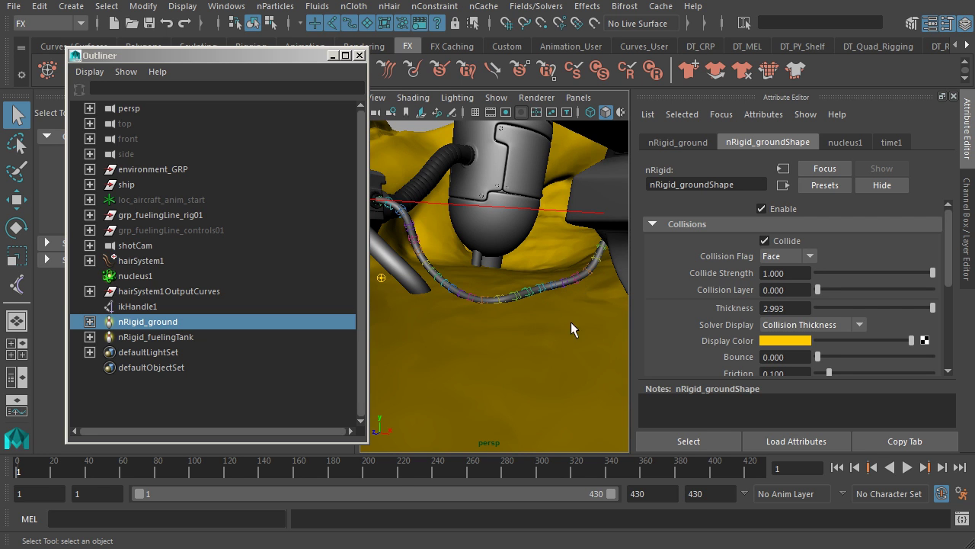
# Step: Raise the ground collider's Thickness to 4 and play the hose simulation
pyautogui.doubleClick(781, 308)
pyautogui.write('4')
pyautogui.press('Return')
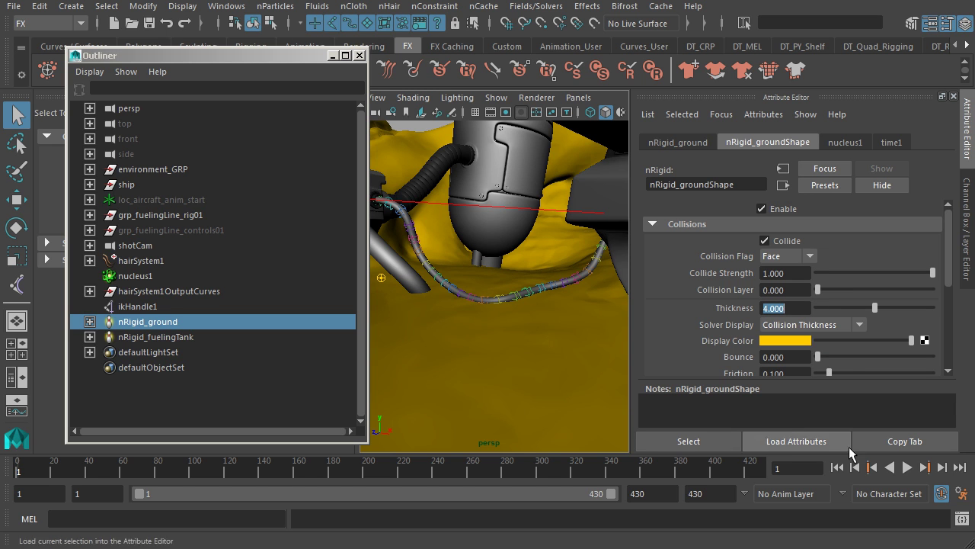
pyautogui.click(906, 469)
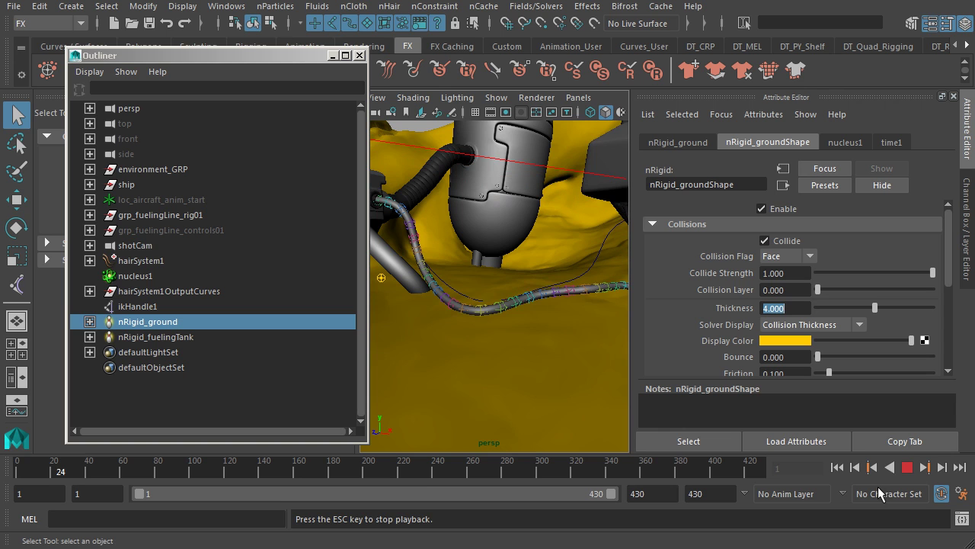
# Step: Stop playback, set Solver Display to Off, and replay the hose simulation from frame 1
pyautogui.click(906, 467)
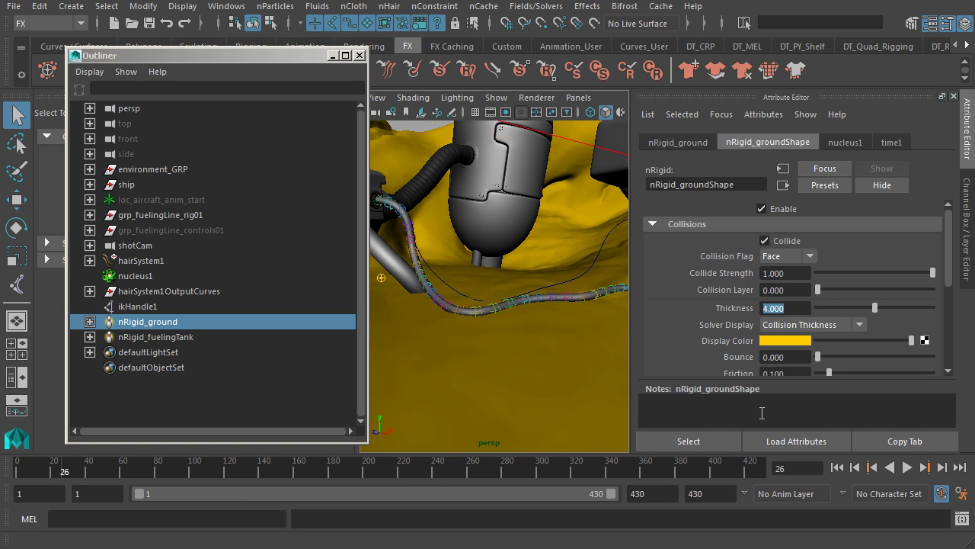
pyautogui.click(812, 326)
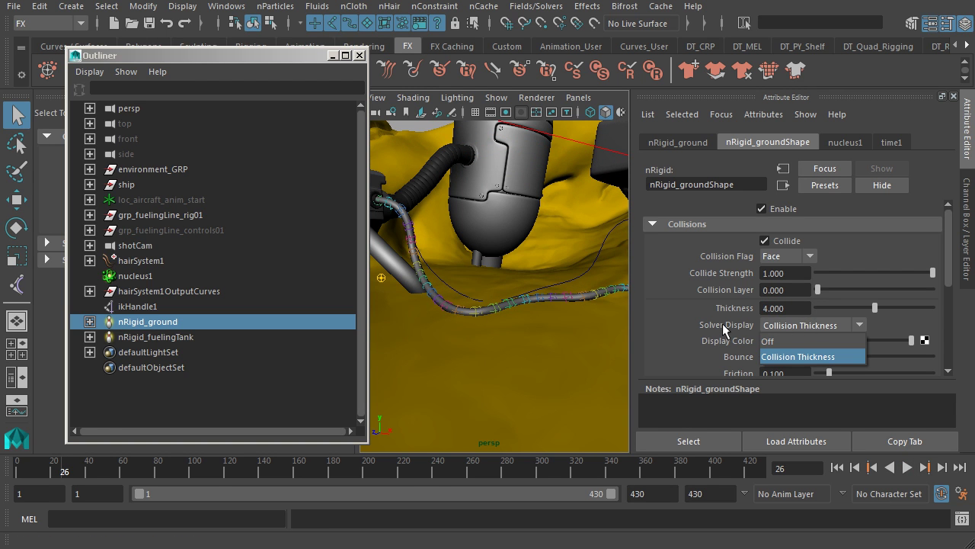
pyautogui.click(787, 342)
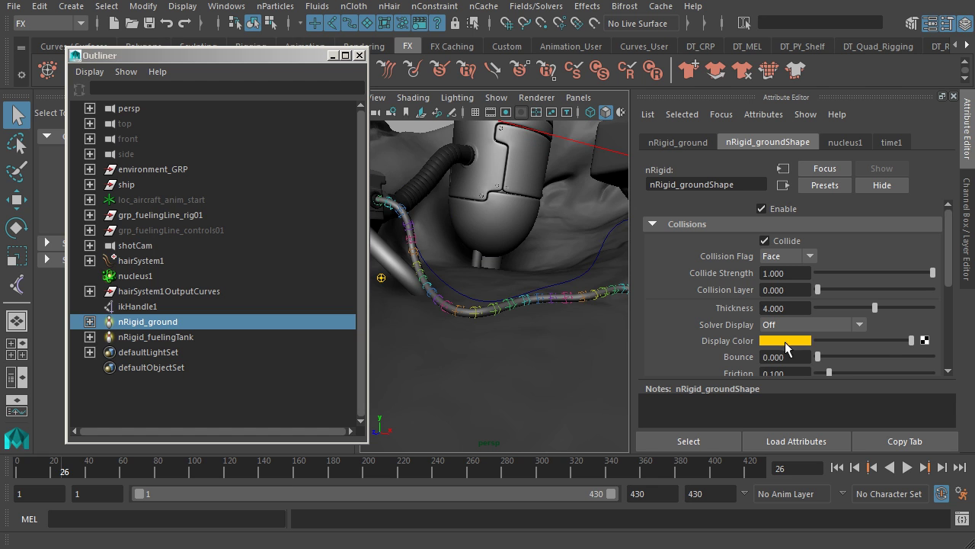
pyautogui.click(837, 468)
pyautogui.moveTo(552, 335)
pyautogui.keyDown('alt'); pyautogui.mouseDown()
pyautogui.moveTo(533, 331)
pyautogui.moveTo(536, 343)
pyautogui.mouseUp(); pyautogui.keyUp('alt')
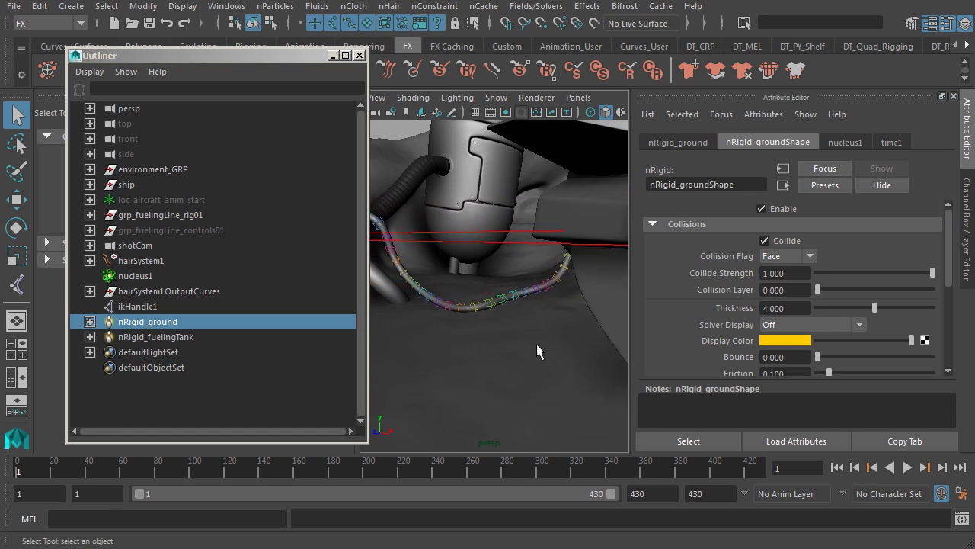
pyautogui.click(908, 470)
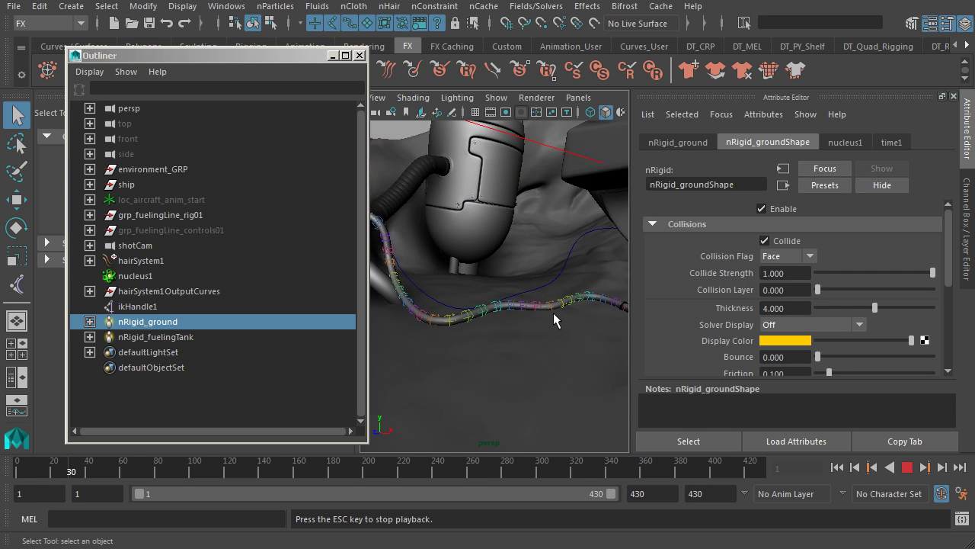
pyautogui.click(907, 467)
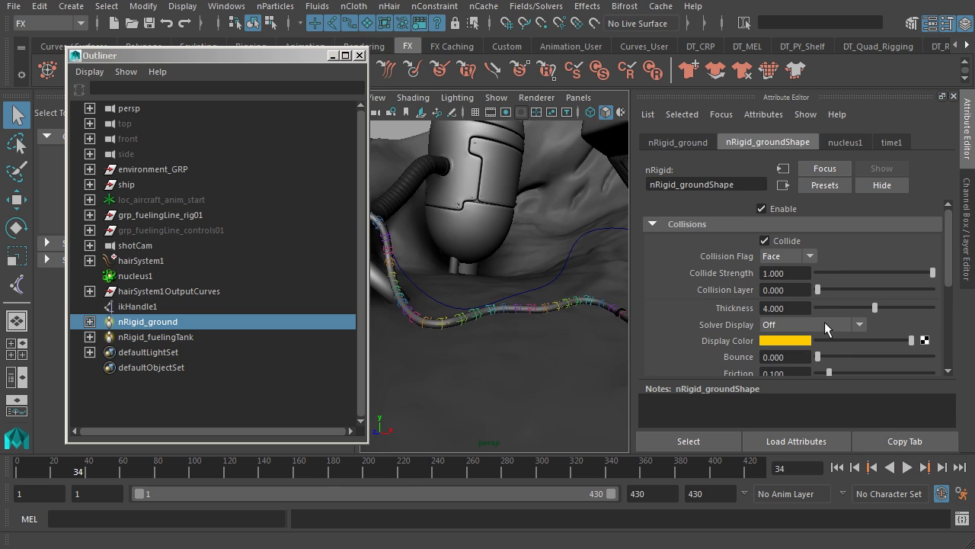
pyautogui.scroll(-3, 825, 322)
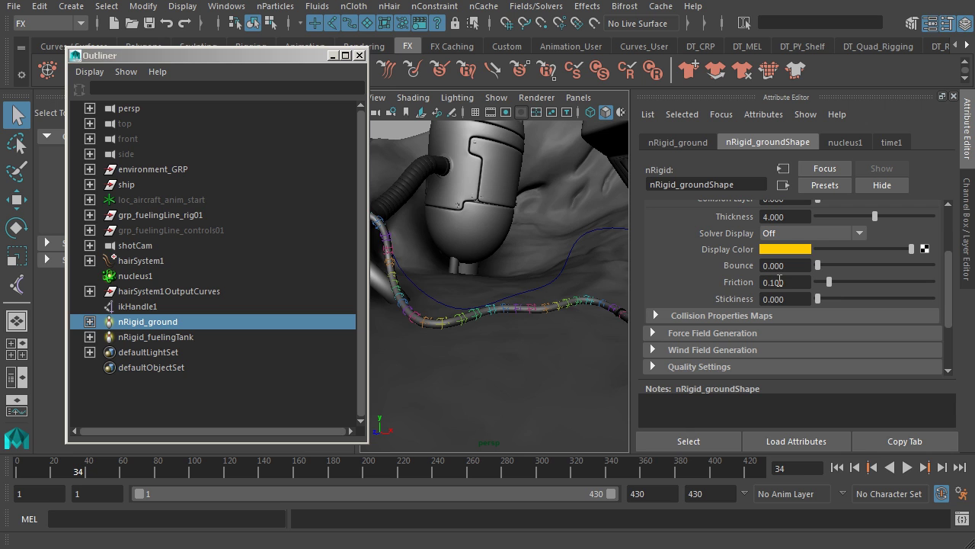
pyautogui.click(780, 282)
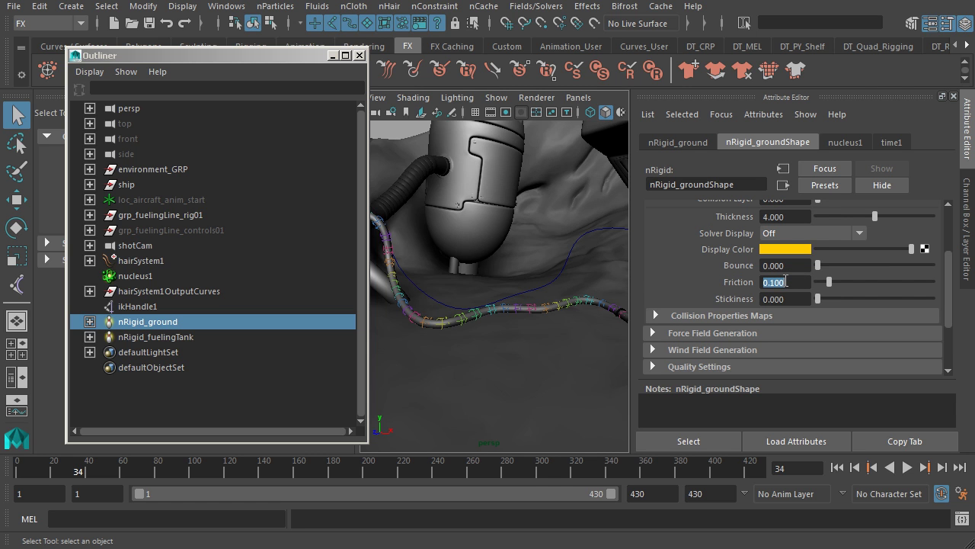
pyautogui.keyDown('alt'); pyautogui.moveTo(447, 309); pyautogui.dragTo(505, 335); pyautogui.keyUp('alt')
pyautogui.keyDown('alt'); pyautogui.moveTo(505, 335); pyautogui.dragTo(509, 326, button='middle'); pyautogui.keyUp('alt')
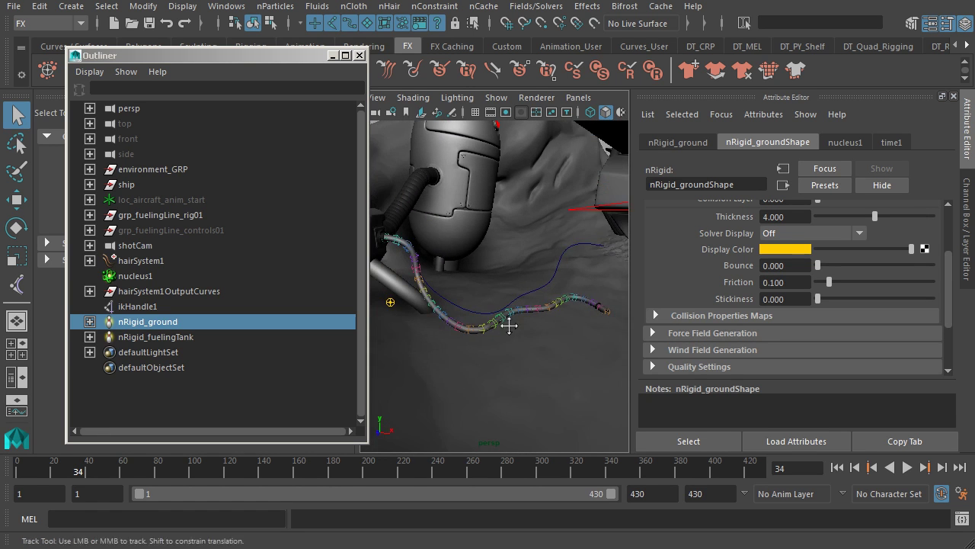
pyautogui.keyDown('alt'); pyautogui.moveTo(509, 326); pyautogui.dragTo(481, 337); pyautogui.keyUp('alt')
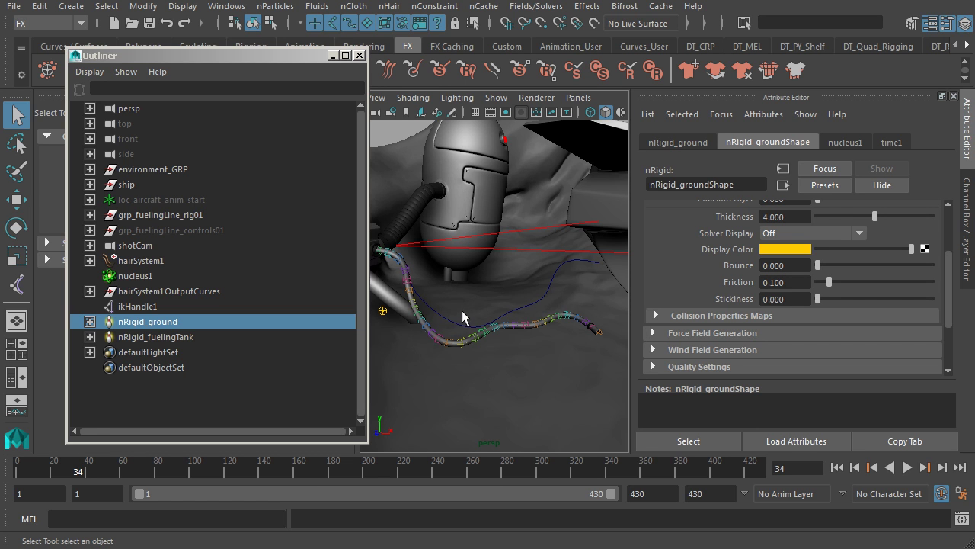
# Step: Close the Outliner and Tool Settings panels to widen the viewport
pyautogui.click(359, 56)
pyautogui.keyDown('alt'); pyautogui.moveTo(386, 182); pyautogui.dragTo(494, 294); pyautogui.keyUp('alt')
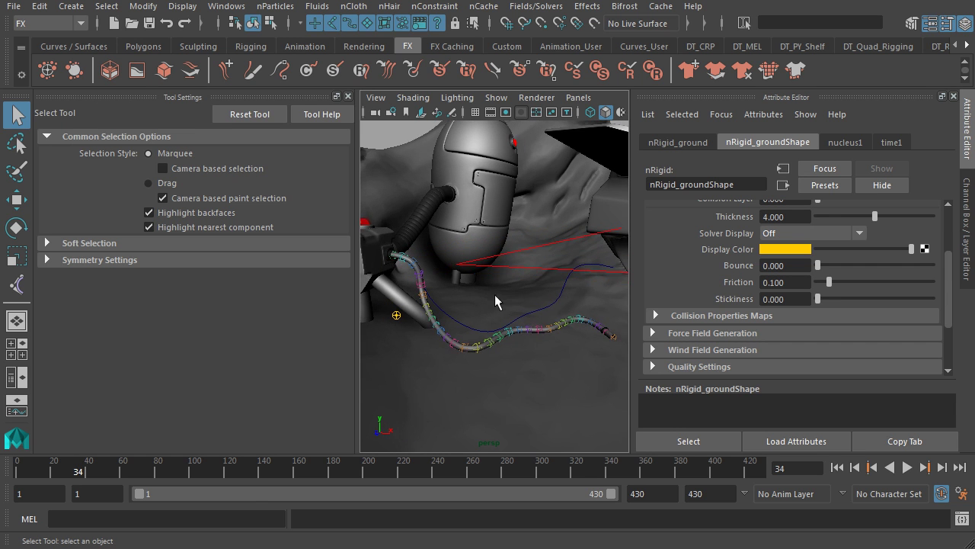
pyautogui.click(348, 96)
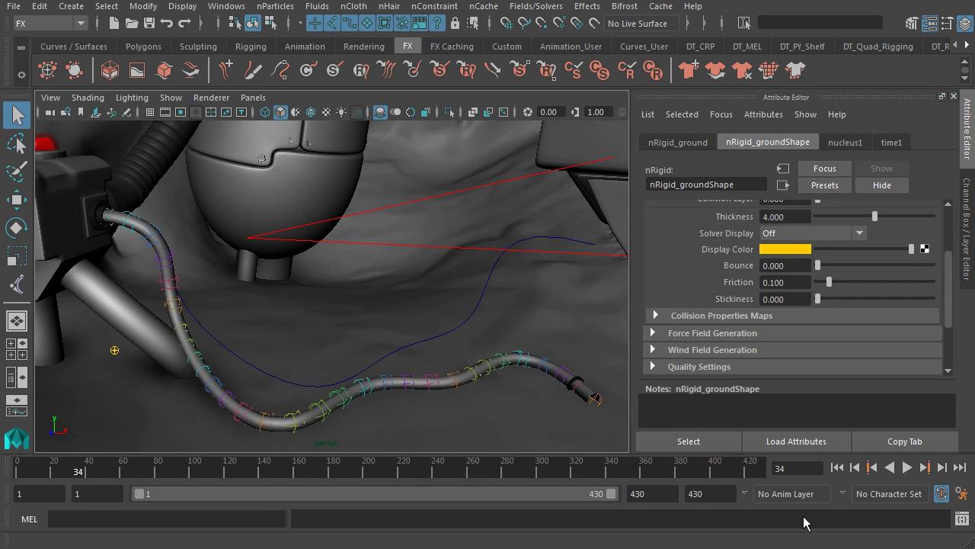
# Step: Replay the hose simulation from the start, stop it, and rewind to frame 1
pyautogui.click(838, 467)
pyautogui.click(906, 467)
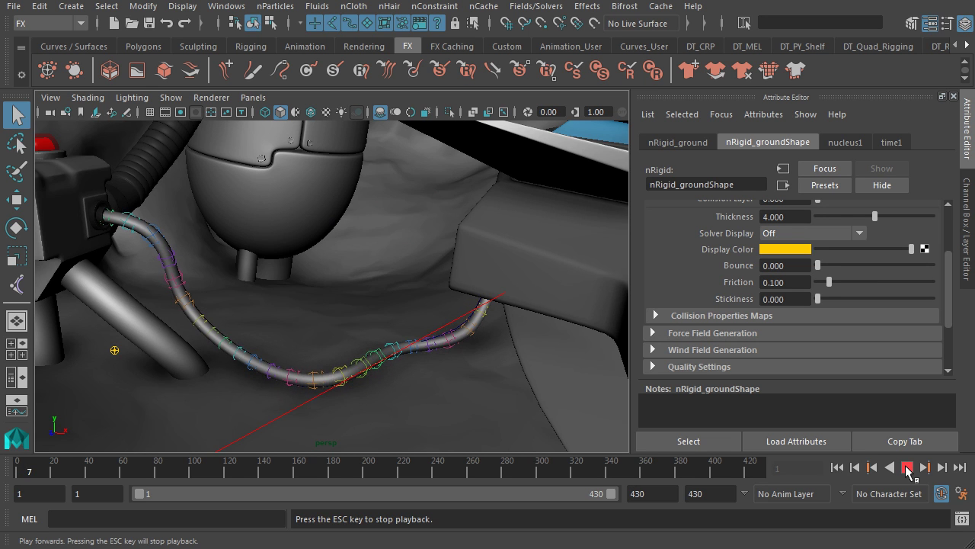
pyautogui.click(907, 467)
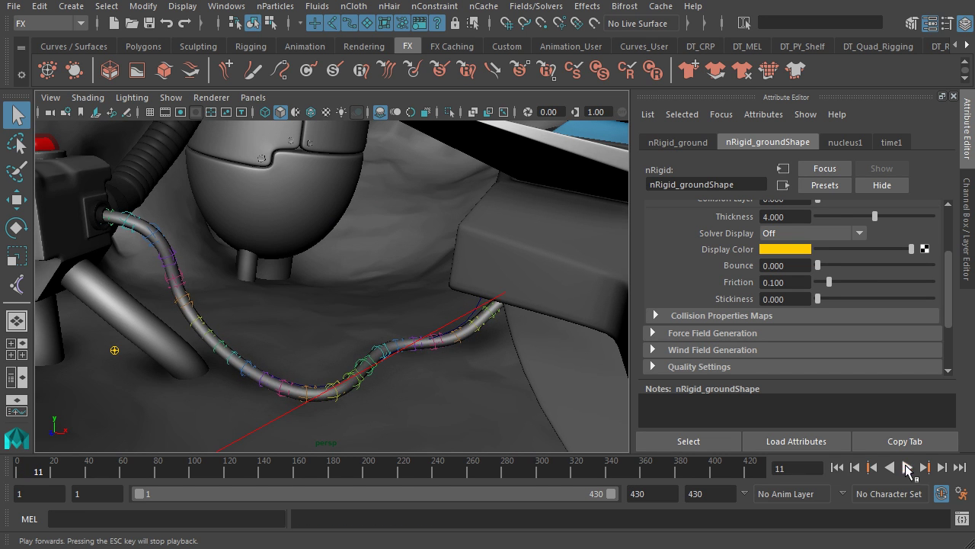
pyautogui.click(838, 467)
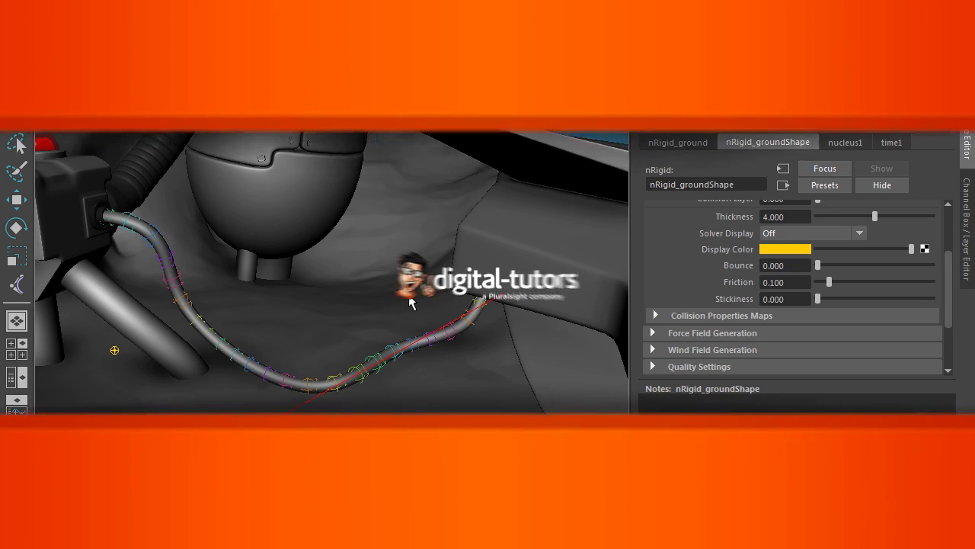